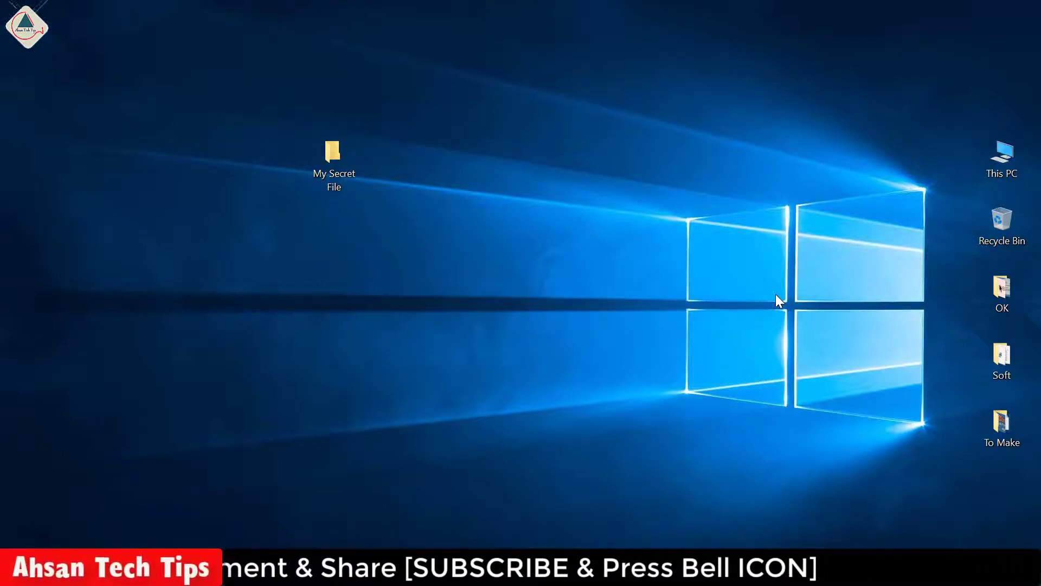
Create a desktop folder named "-" and place it in the same row as My Secret File
right_click(434, 182)
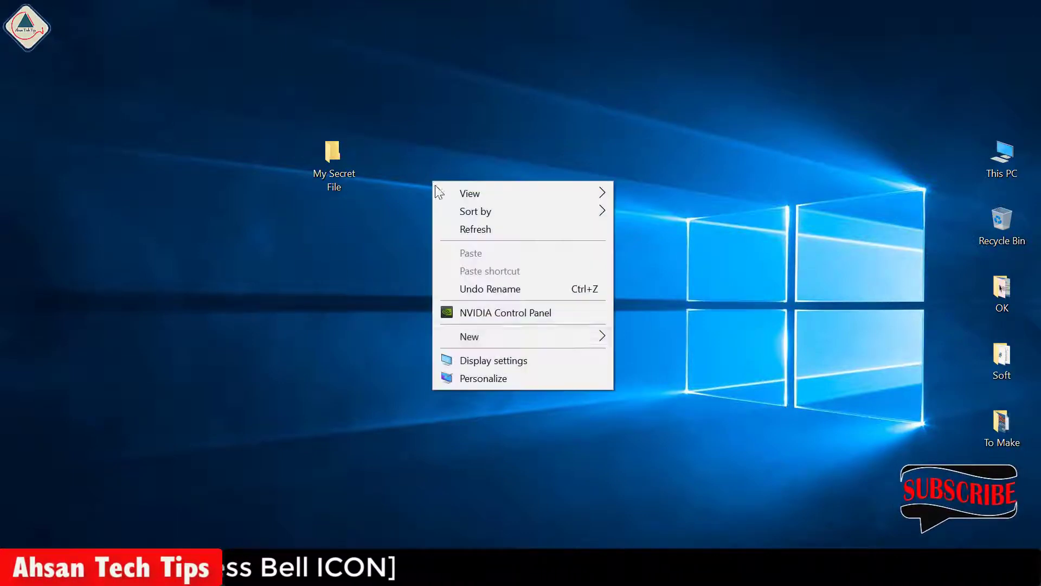
left_click(645, 336)
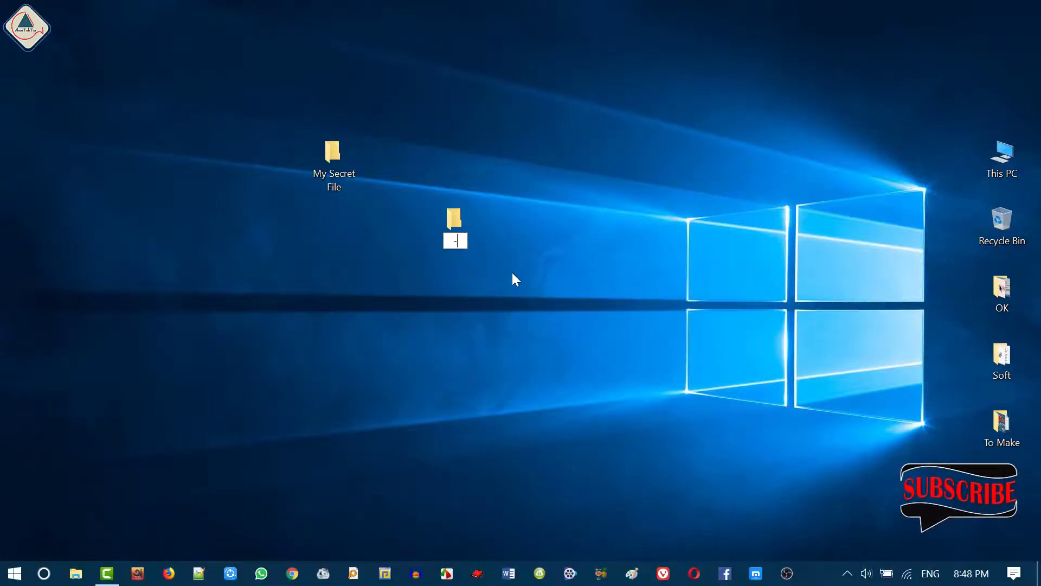
left_click_drag(454, 218, 450, 153)
Change the icon of the "-" folder to the blank icon from SHELL32.dll and apply it
right_click(454, 150)
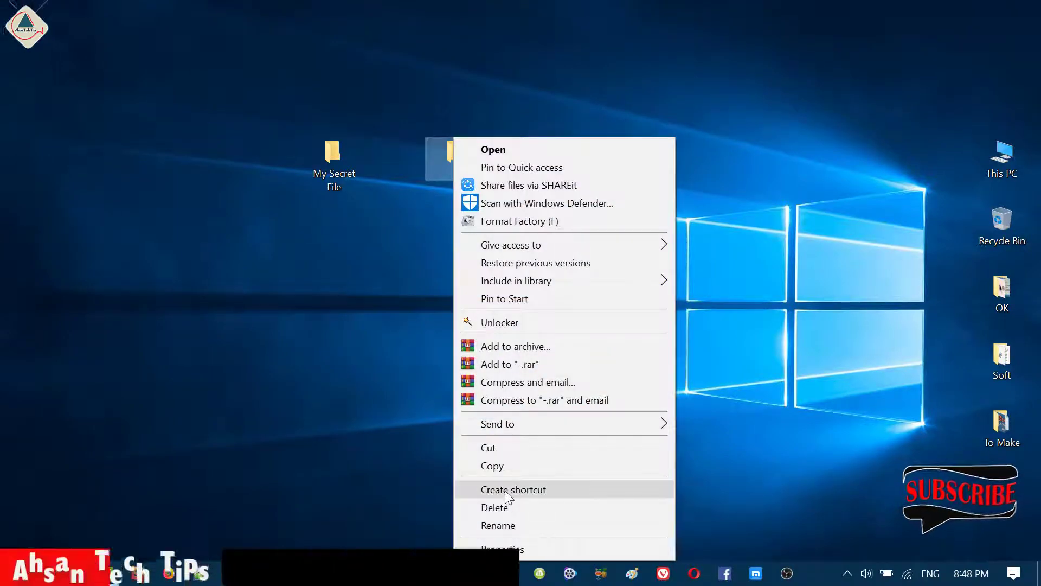
left_click(502, 549)
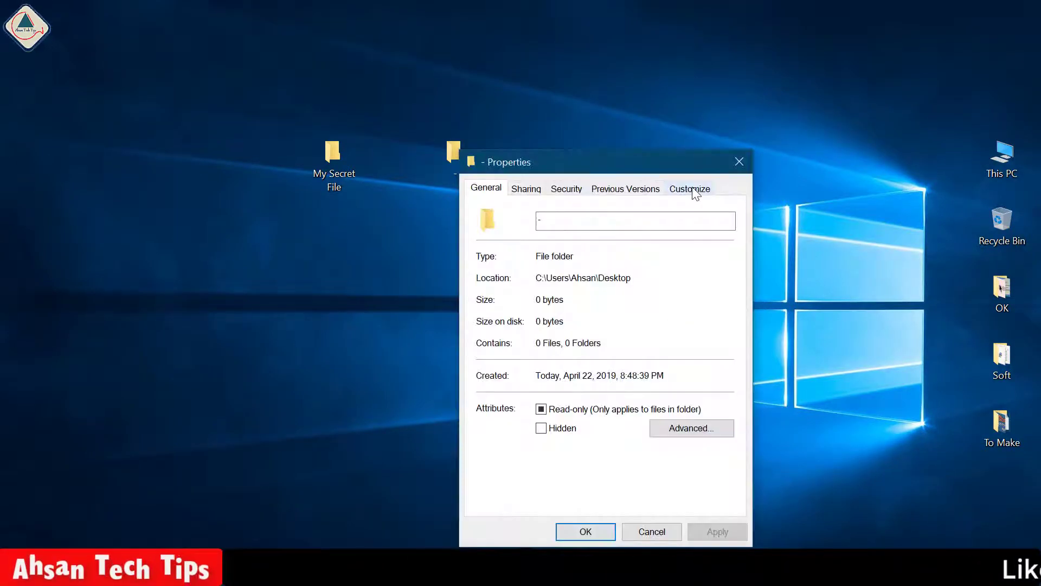
left_click(694, 193)
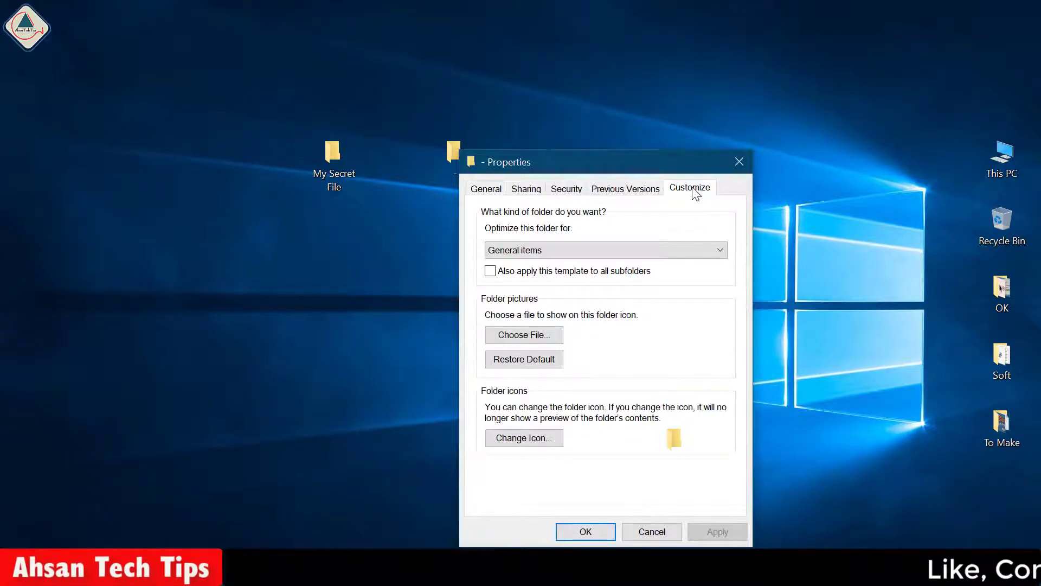
left_click(516, 438)
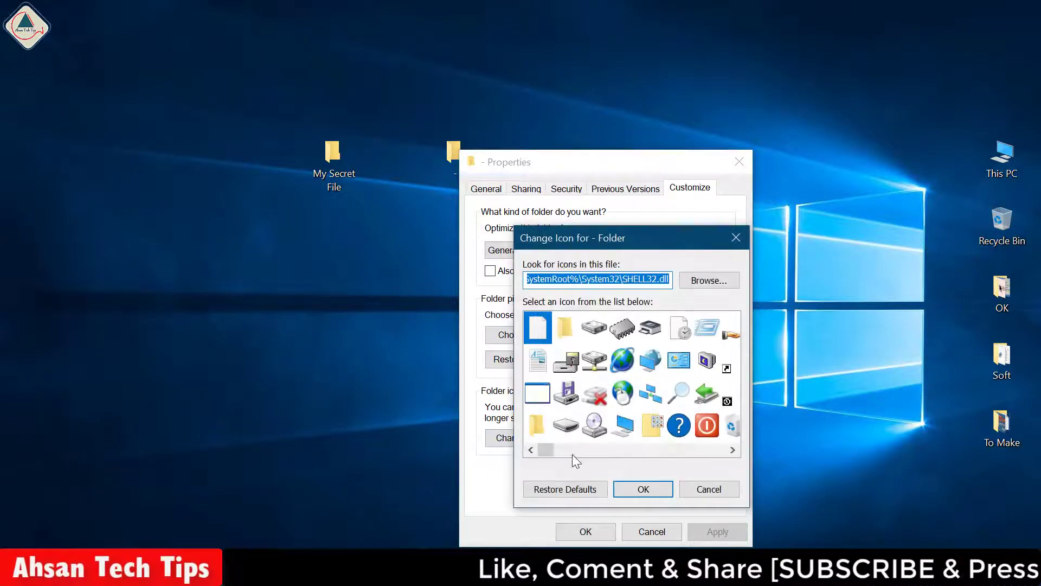
left_click(732, 450)
left_click(732, 450)
left_click(733, 449)
left_click(732, 450)
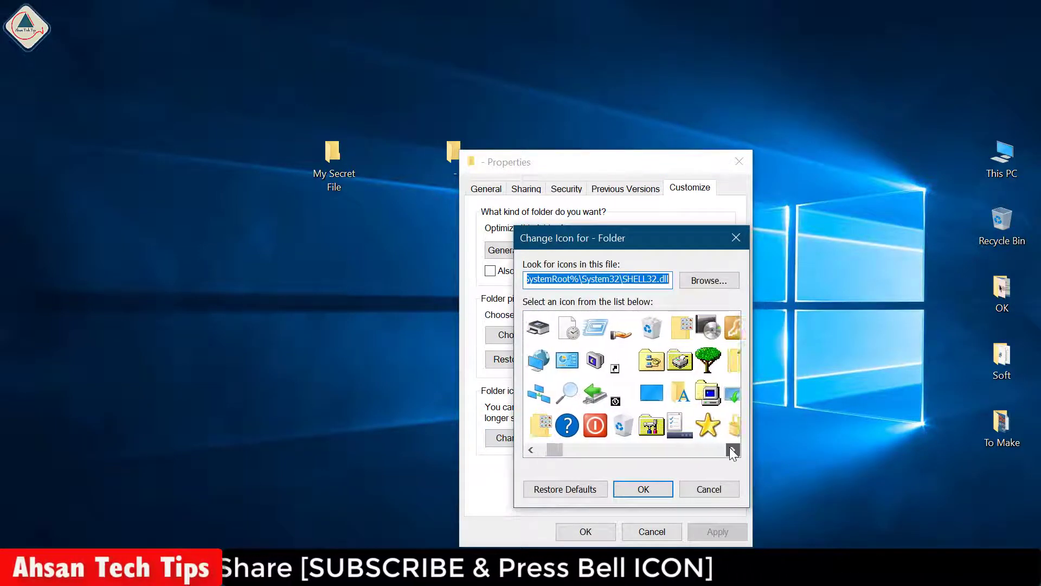
left_click(732, 449)
left_click(732, 450)
left_click(732, 450)
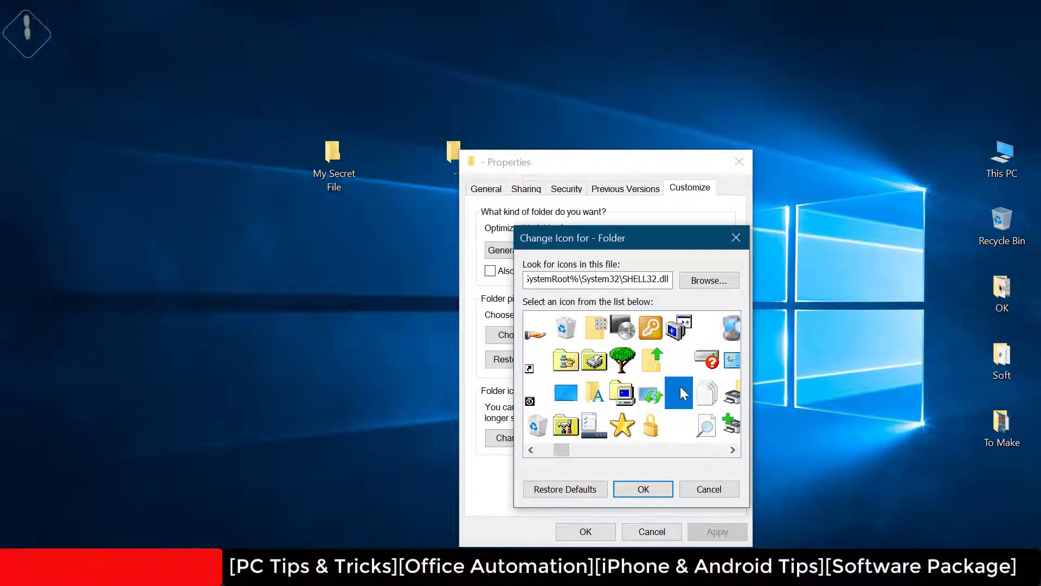
left_click(643, 489)
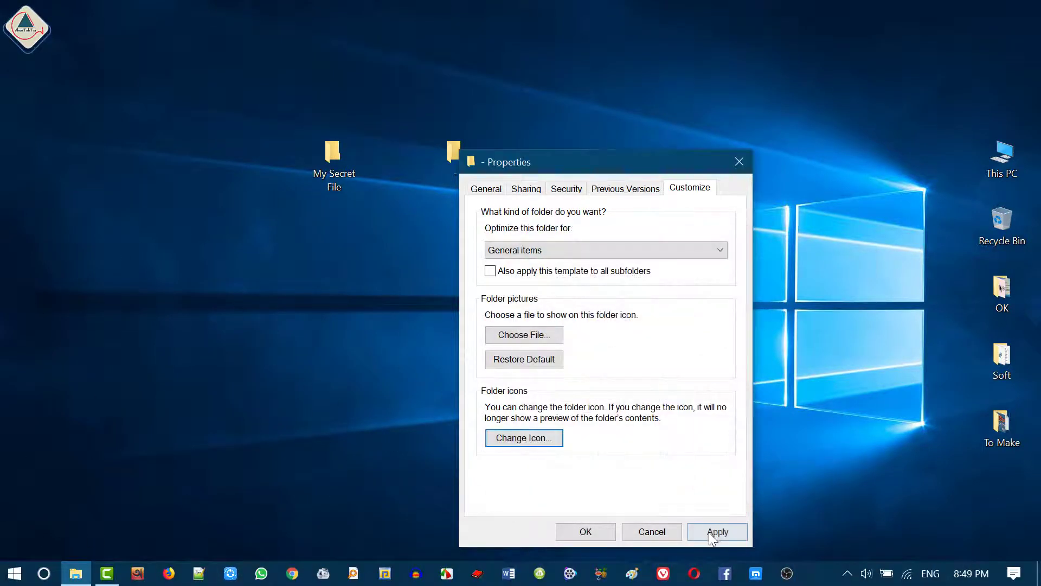
left_click(586, 532)
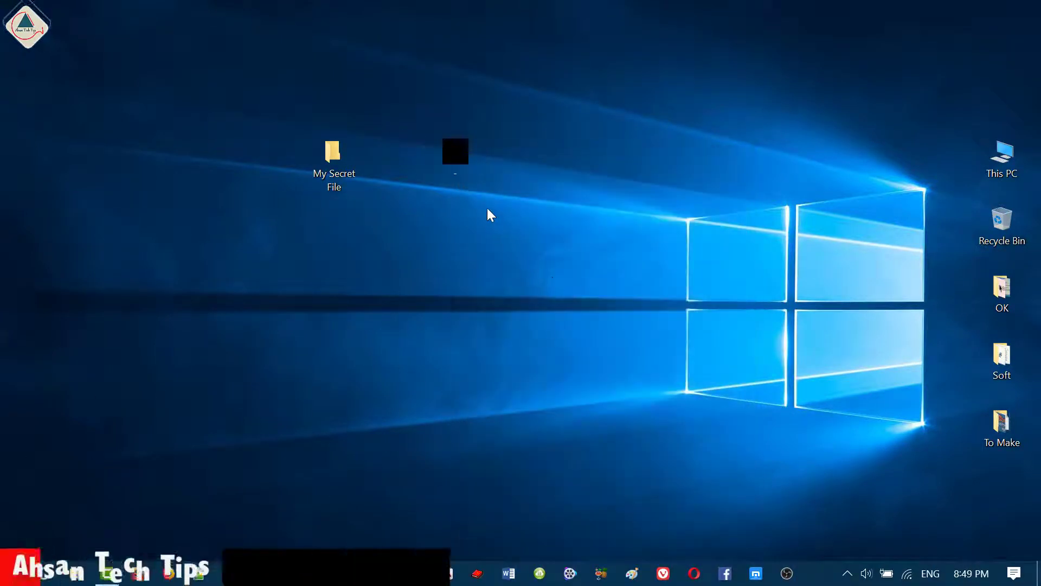
left_click_drag(506, 101, 425, 181)
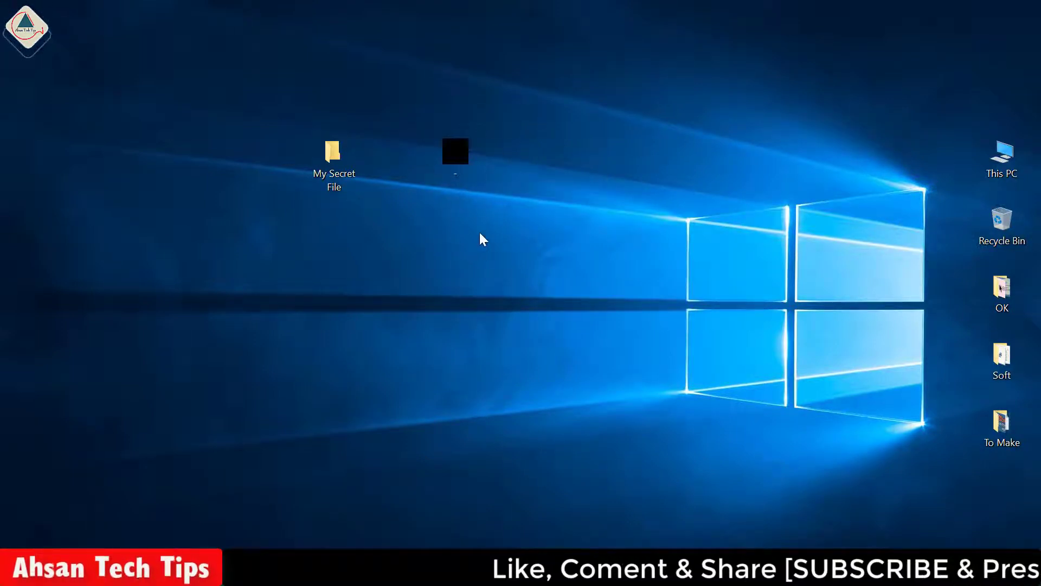
Move the "-" folder into a newly created desktop folder with the default name, and close that folder's window
right_click(453, 154)
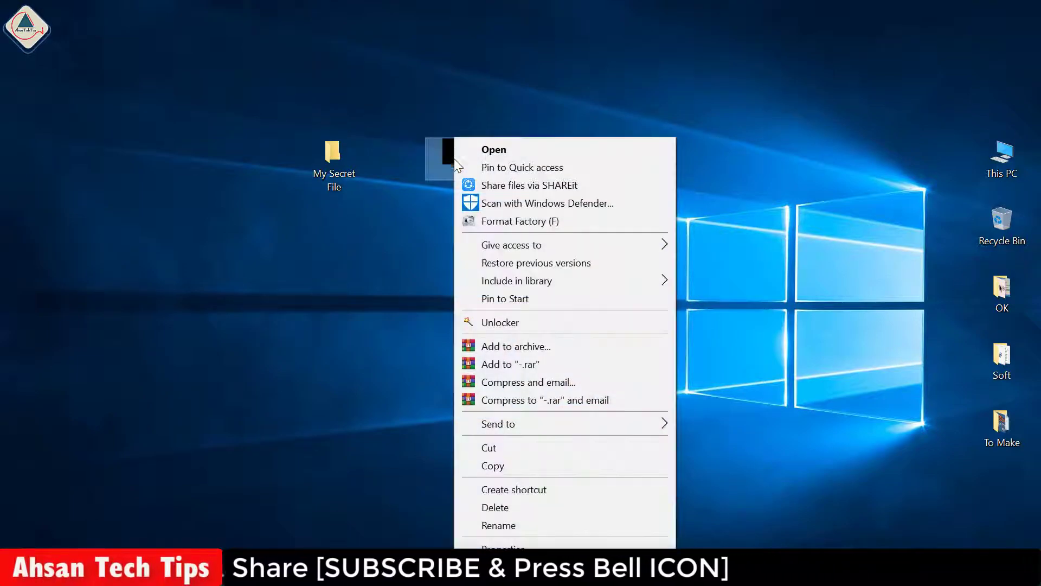
left_click(497, 449)
right_click(467, 273)
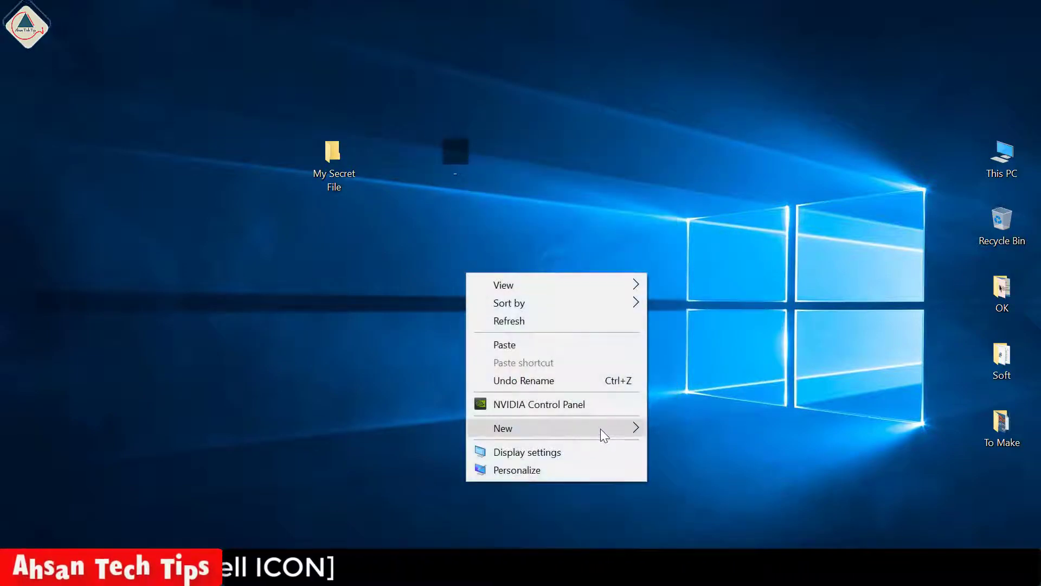
mouse_move(602, 427)
left_click(678, 165)
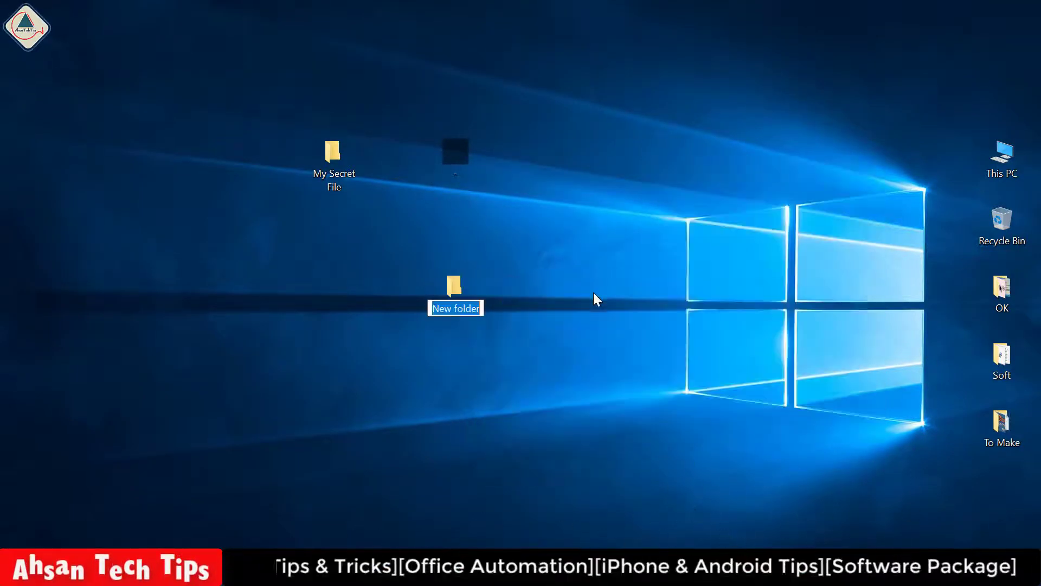
double_click(461, 291)
right_click(381, 230)
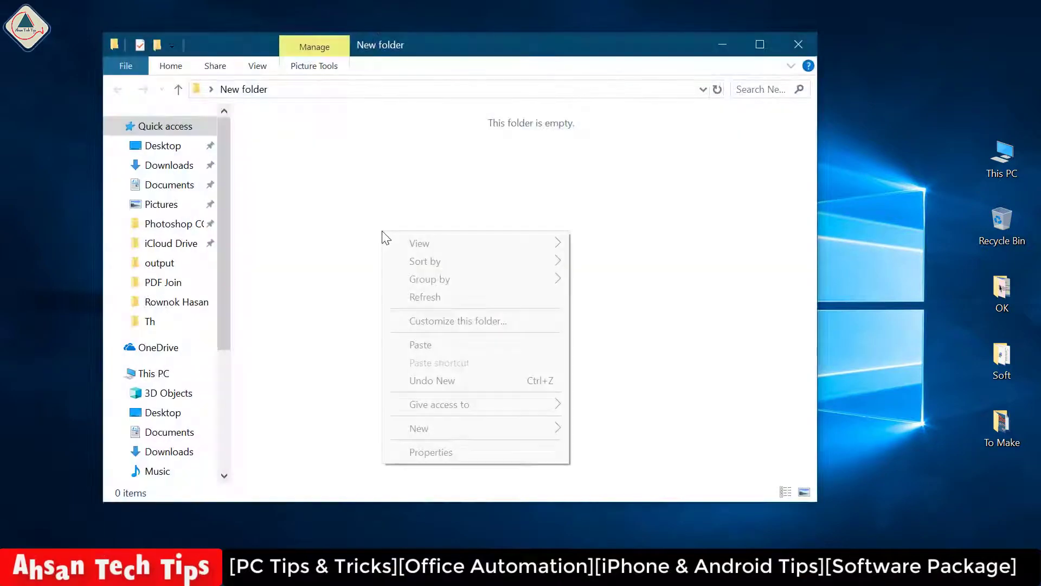
left_click(426, 341)
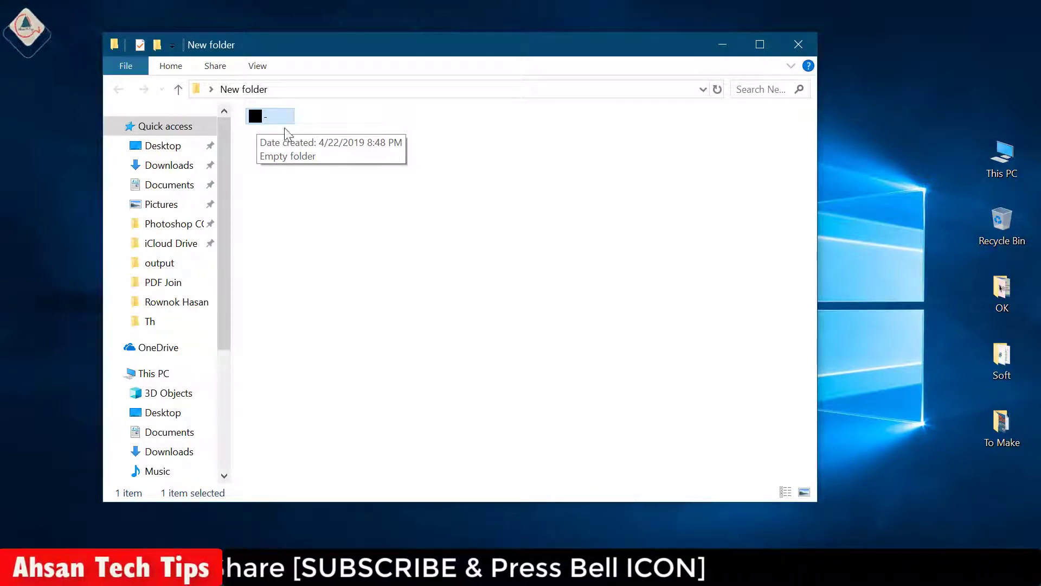
left_click(800, 46)
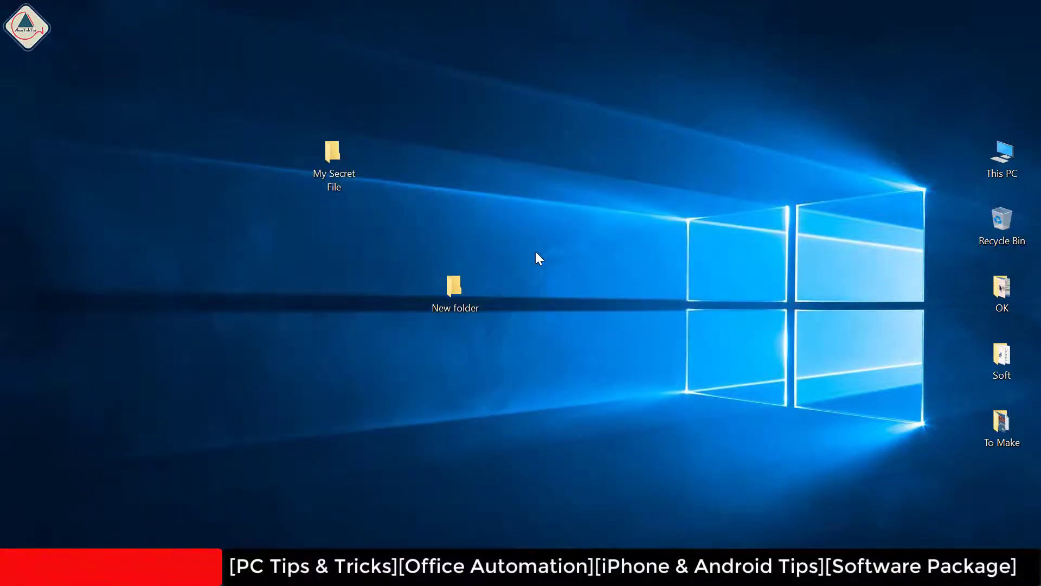
Move the New folder up into the row of My Secret File and rename it New
left_click_drag(461, 292, 479, 280)
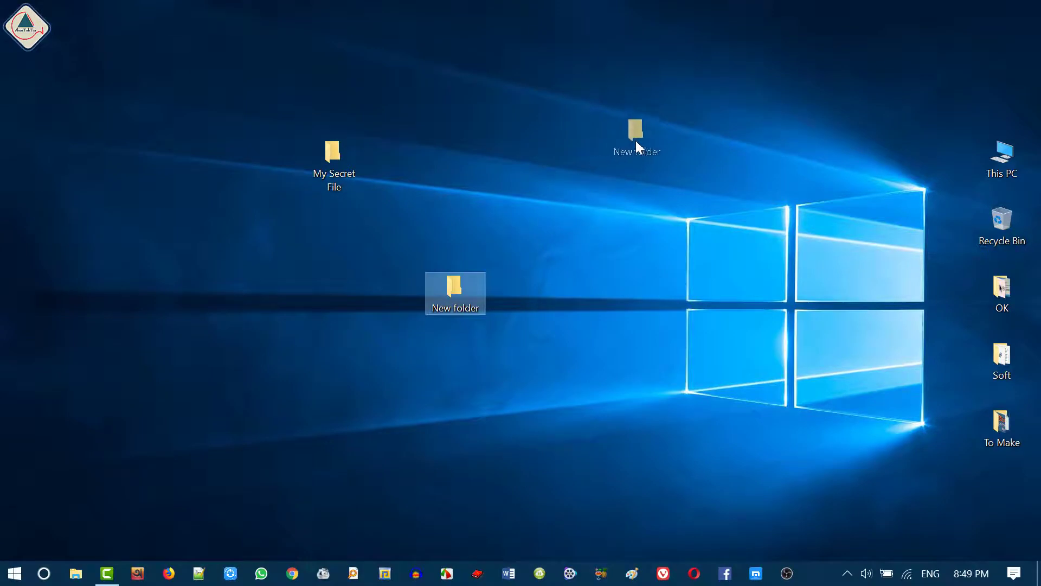
key("F2")
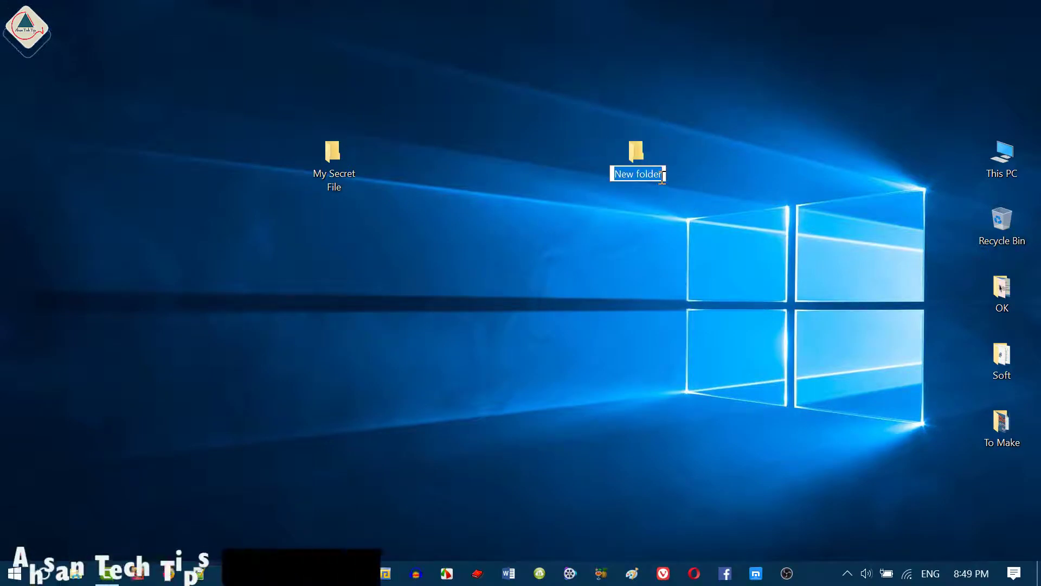
key("End")
key("BackSpace")
key("BackSpace")
key("BackSpace")
key("BackSpace")
key("BackSpace")
key("BackSpace")
key("BackSpace")
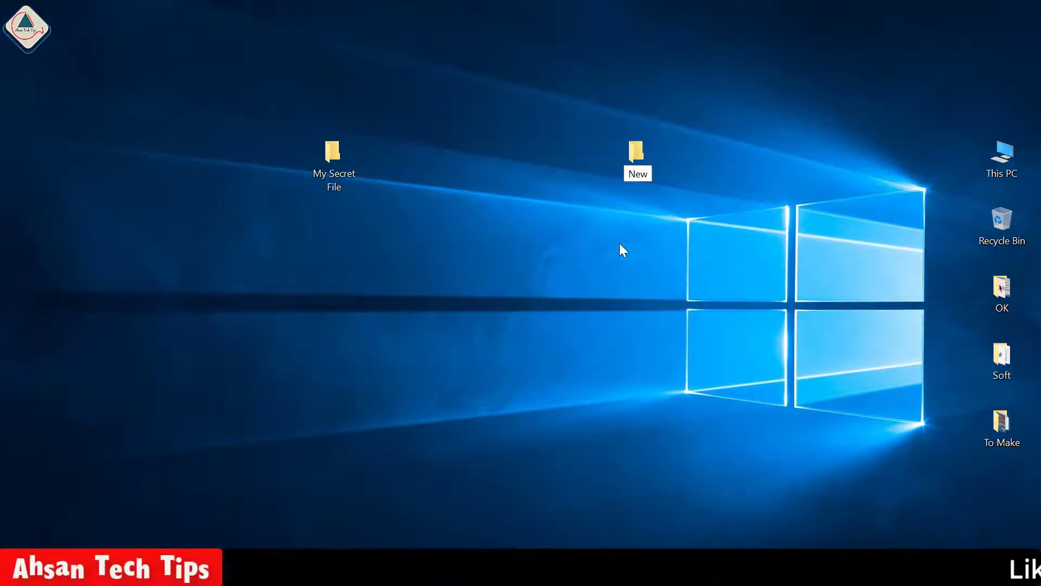
key("Return")
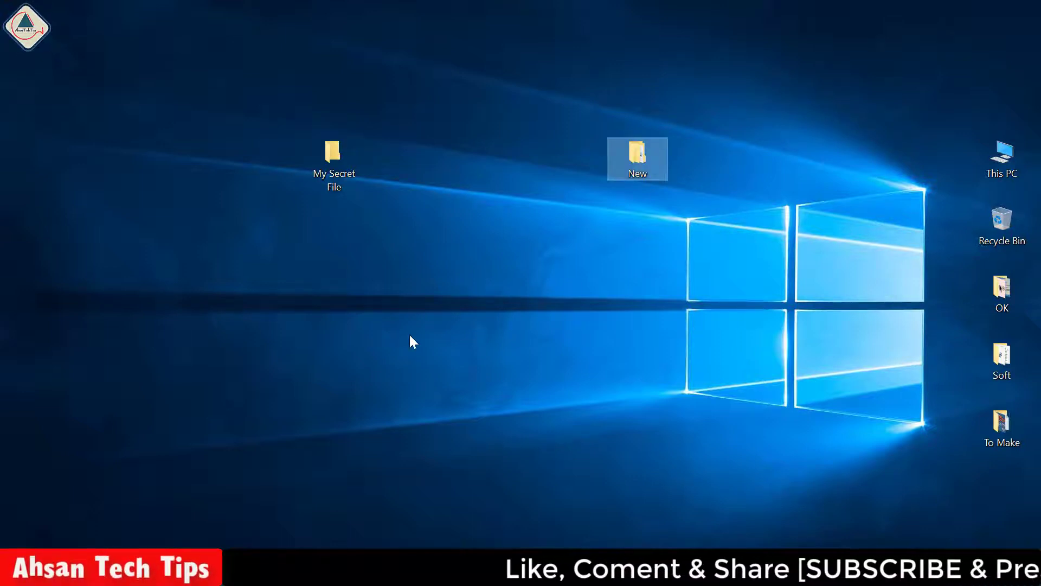
Create a desktop folder with a blank name and place it between My Secret File and New
right_click(416, 223)
mouse_move(561, 371)
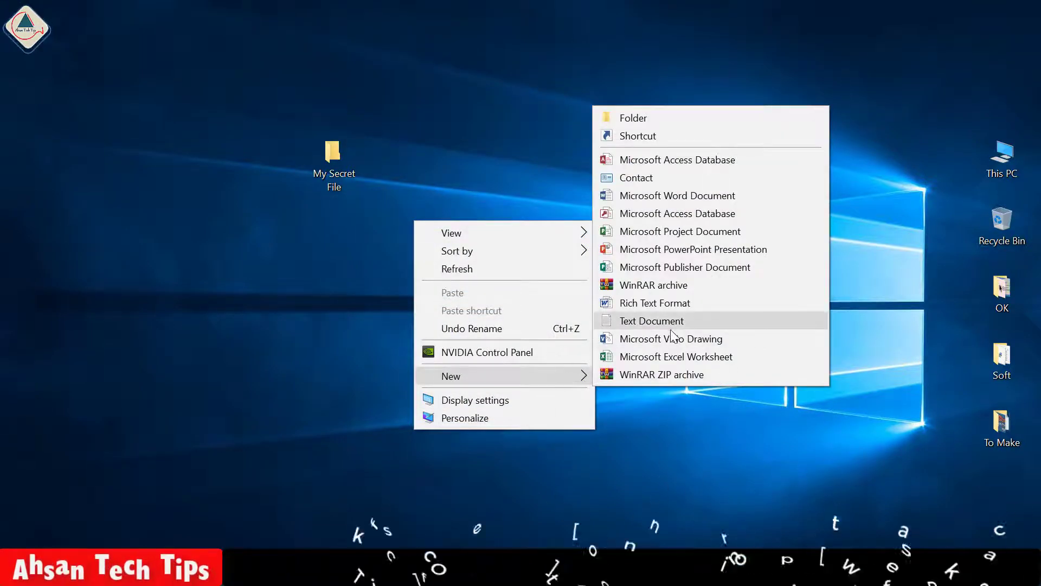
left_click(630, 116)
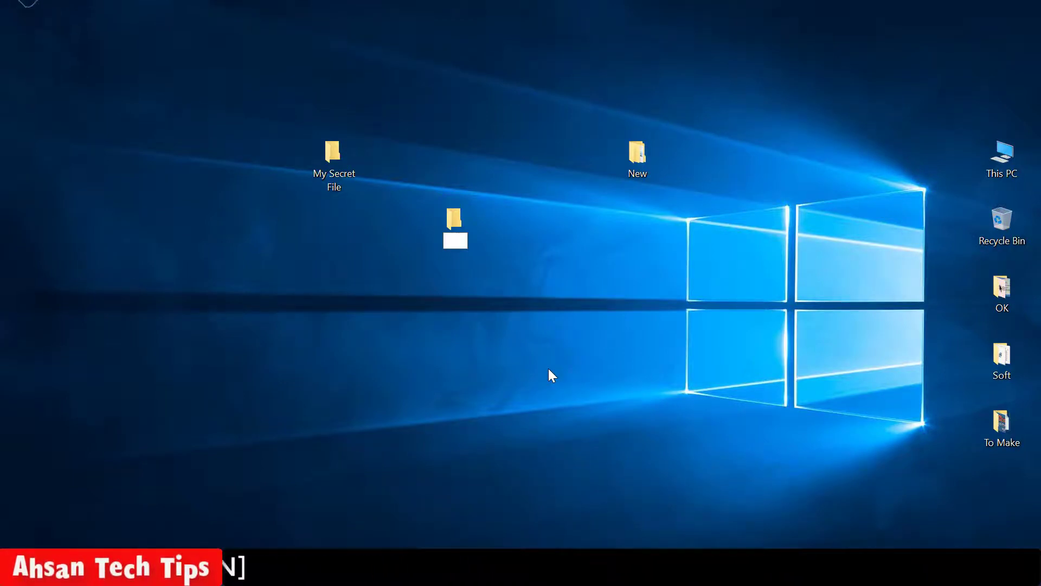
key("Return")
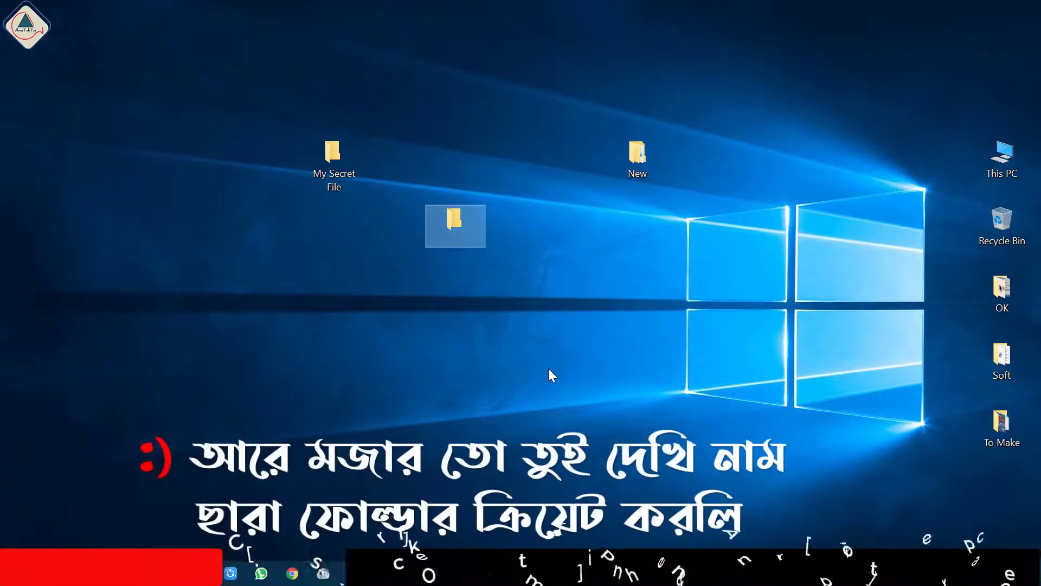
left_click_drag(448, 237, 454, 147)
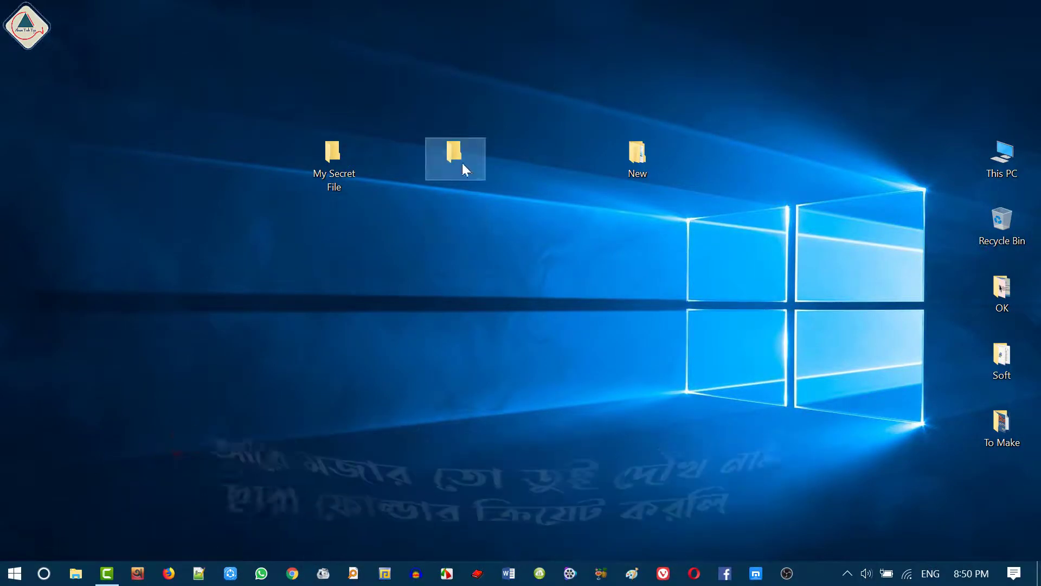
Change the nameless folder's icon to the blank icon from SHELL32.dll and apply it
right_click(454, 149)
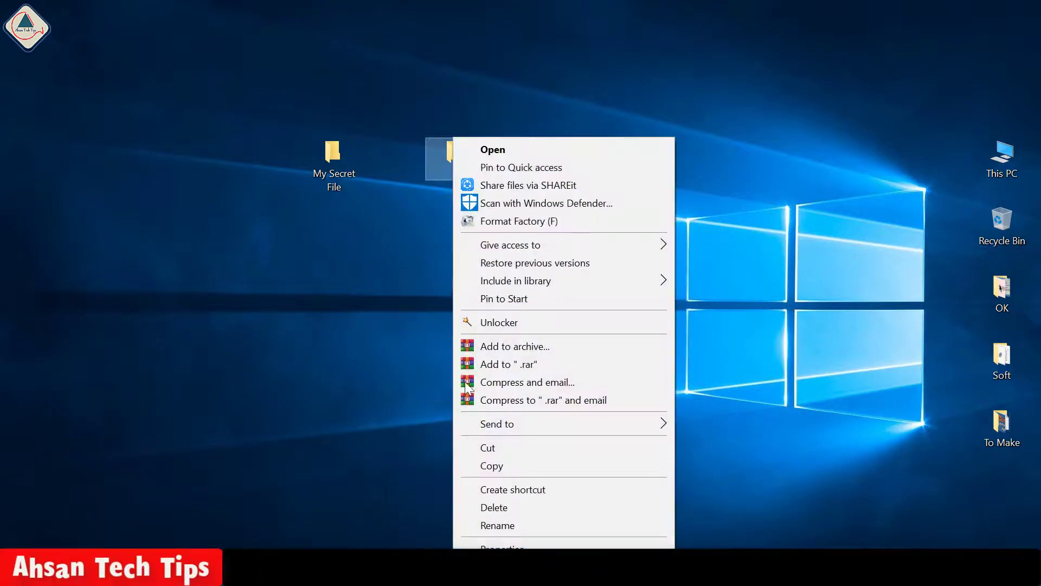
left_click(502, 548)
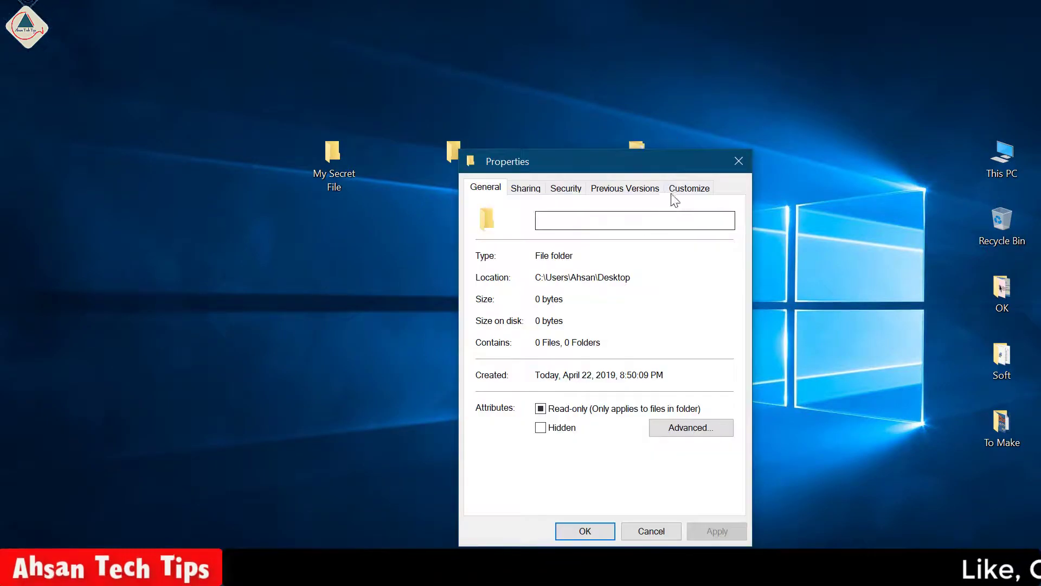
left_click(686, 190)
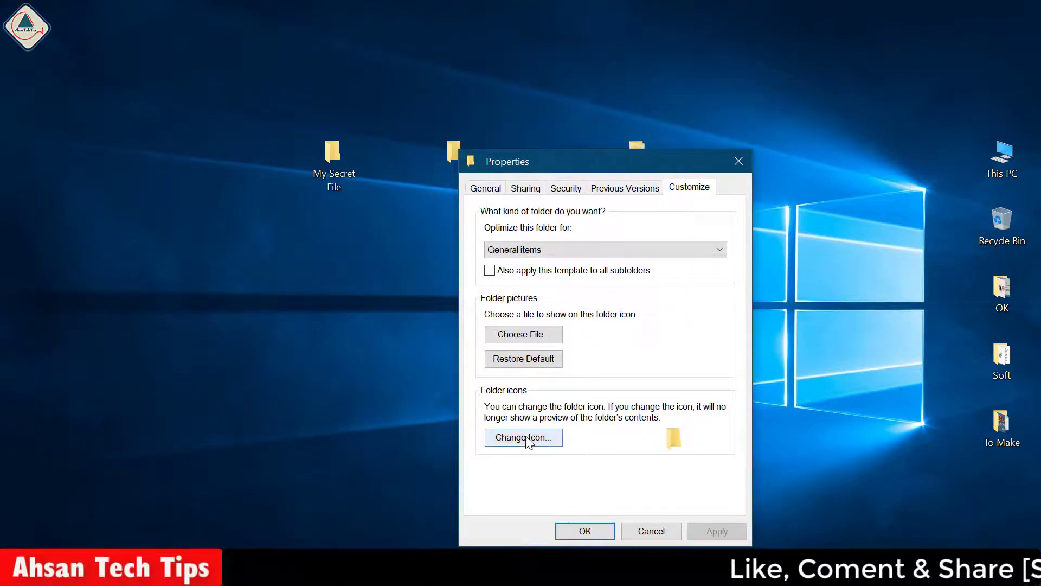
left_click(527, 440)
left_click_drag(546, 446, 564, 446)
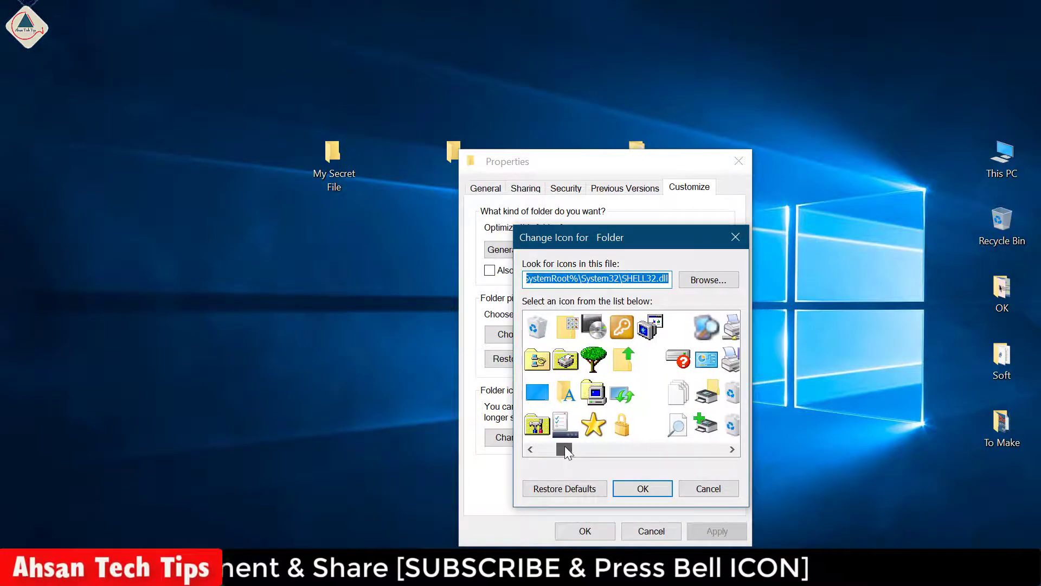
left_click(637, 400)
left_click(643, 490)
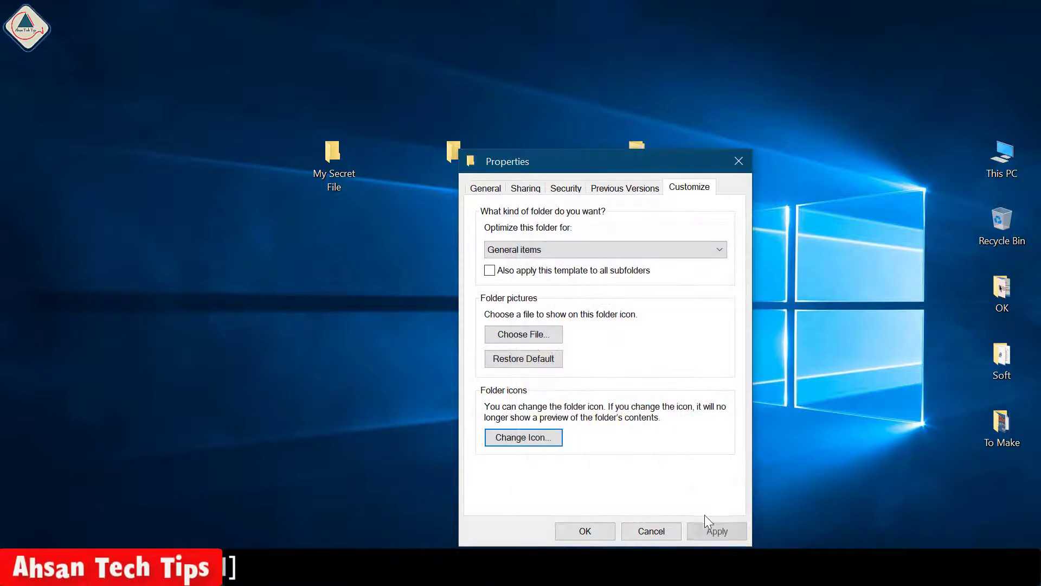
left_click(590, 533)
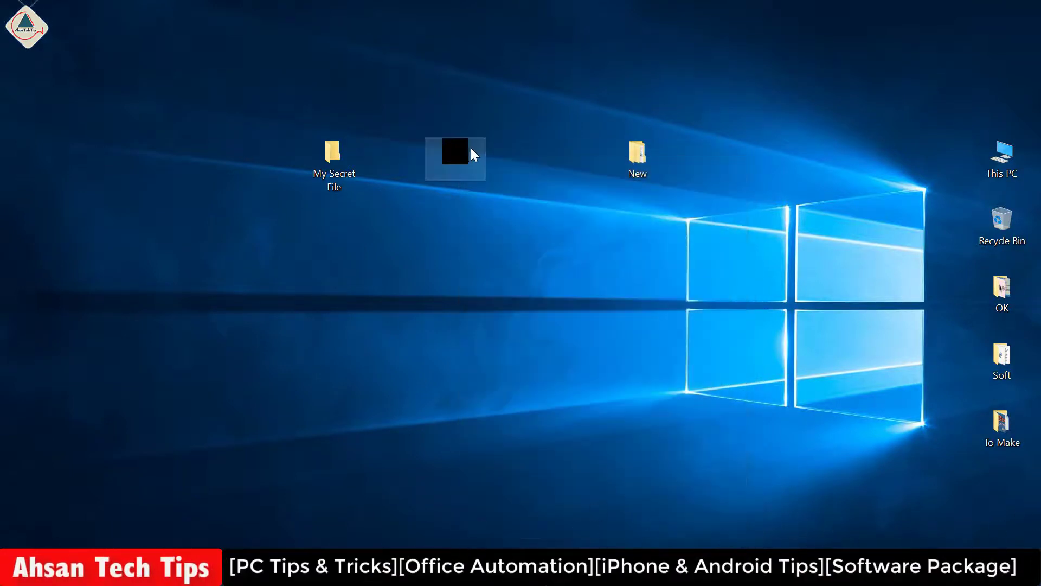
left_click(465, 176)
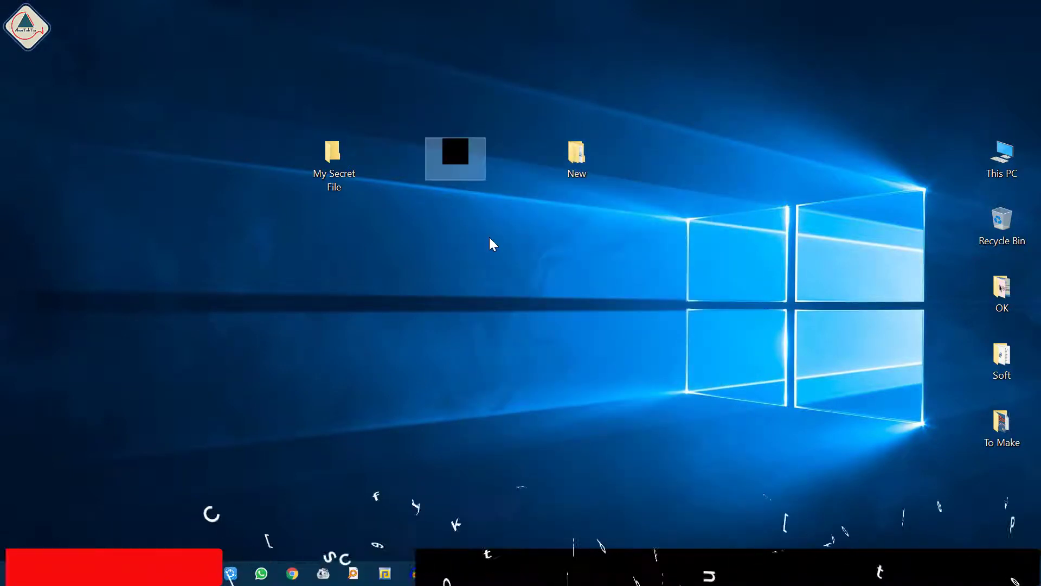
Create another desktop folder beneath the nameless one, keeping the default name New folder
right_click(427, 228)
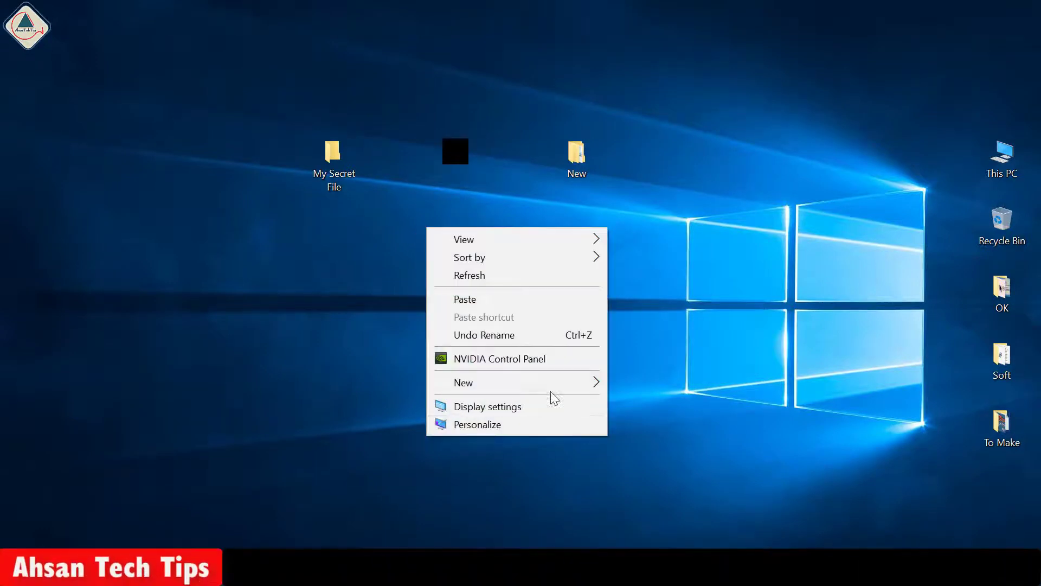
mouse_move(597, 382)
left_click(624, 122)
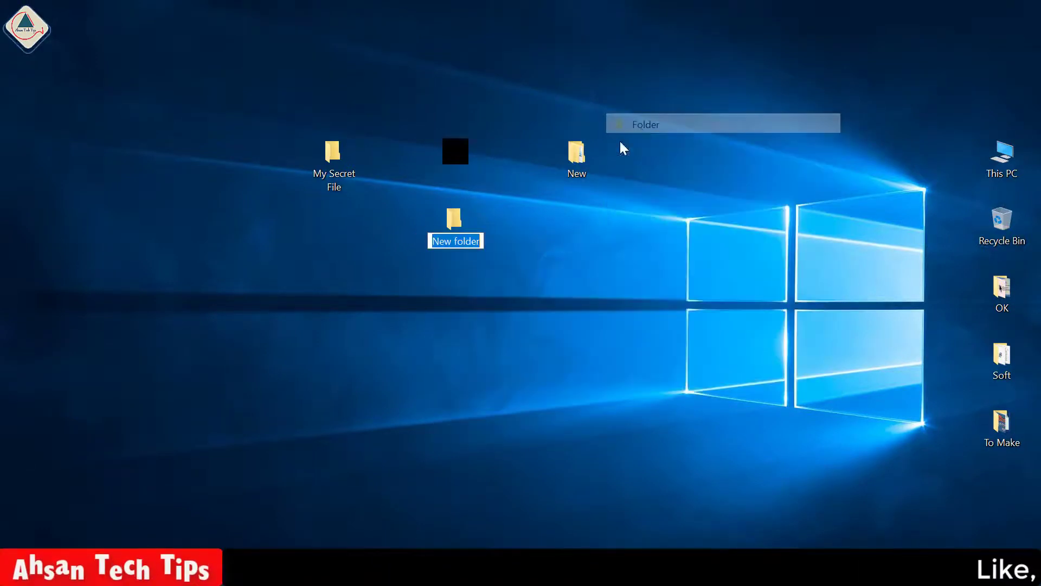
left_click(495, 324)
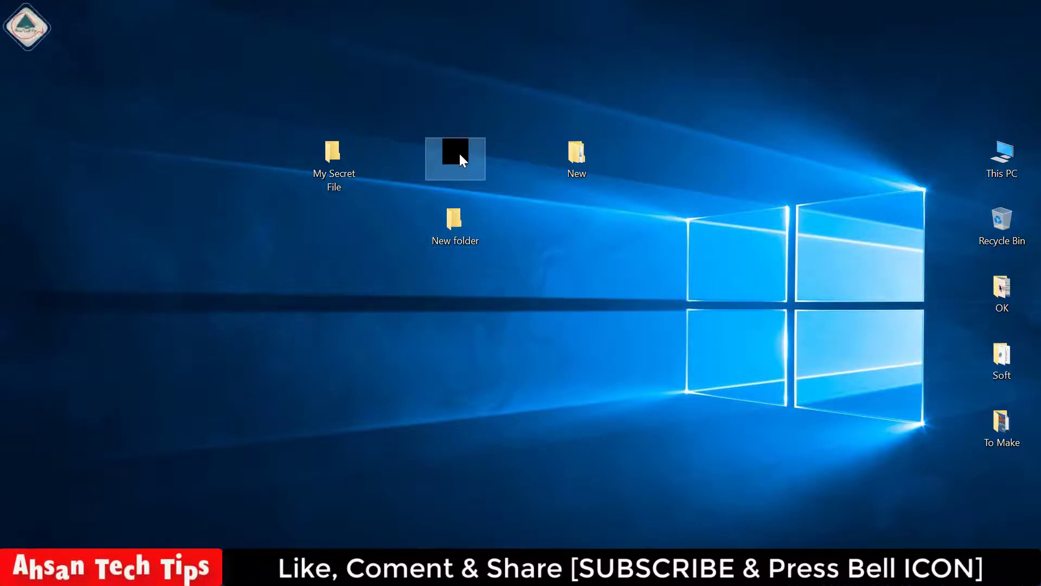
Move the nameless blank-icon folder into New folder on the desktop and open New folder
left_click_drag(459, 152, 459, 230)
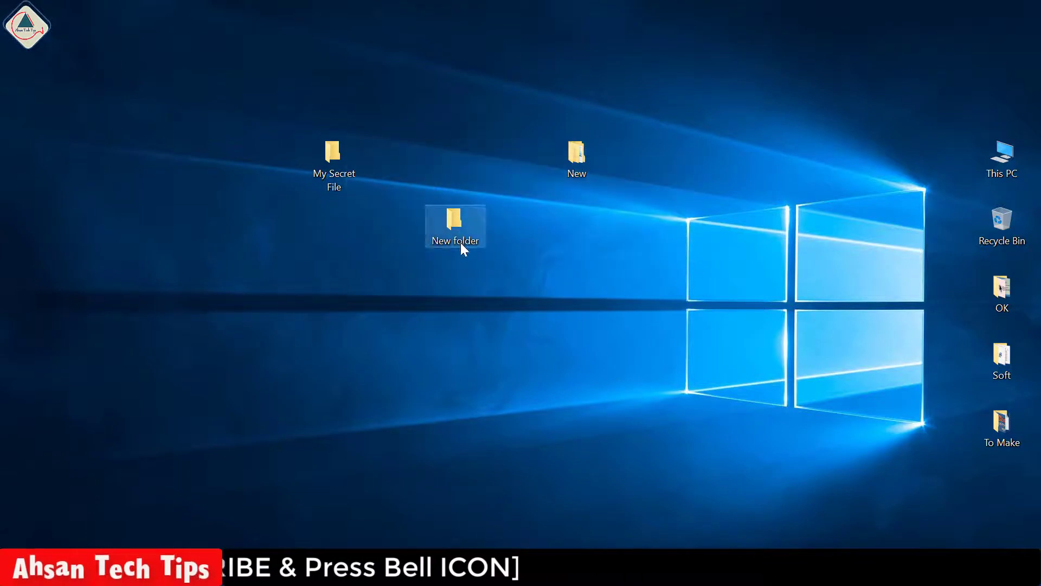
double_click(459, 229)
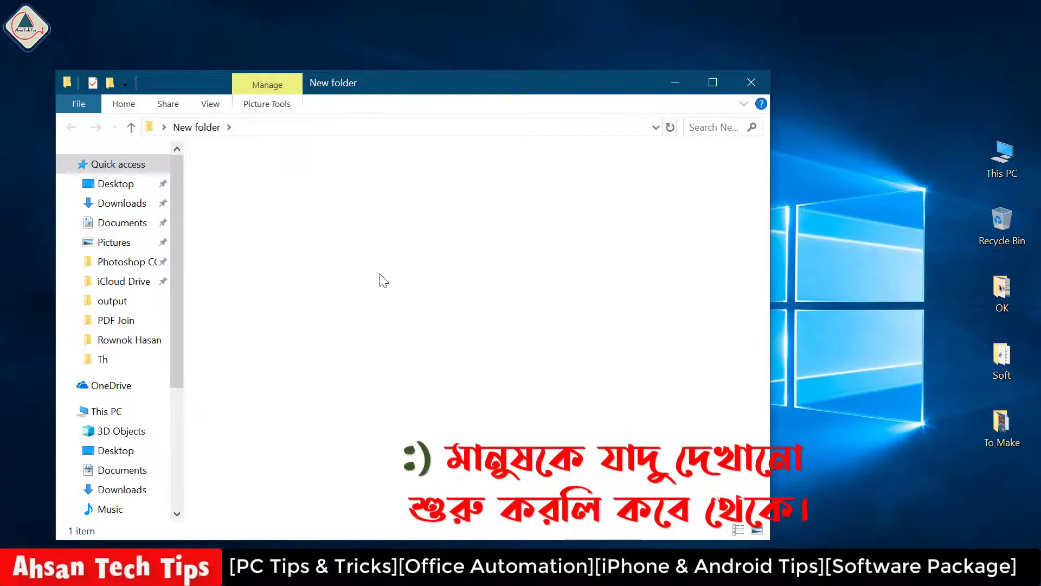
left_click_drag(350, 89, 552, 89)
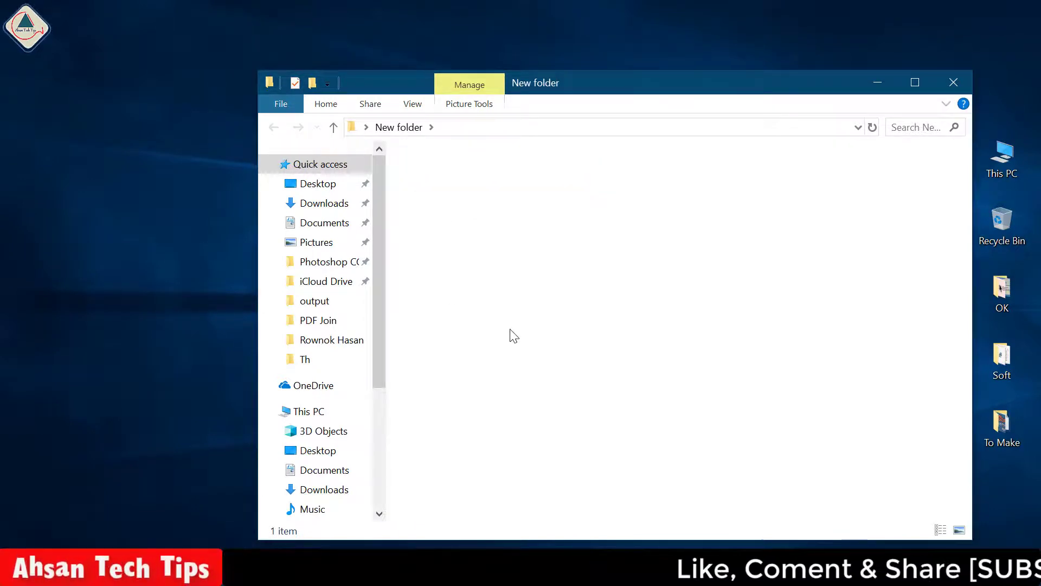
Select everything inside New folder to locate the invisible folder, and uncover My Secret File on the desktop
key("ctrl+a")
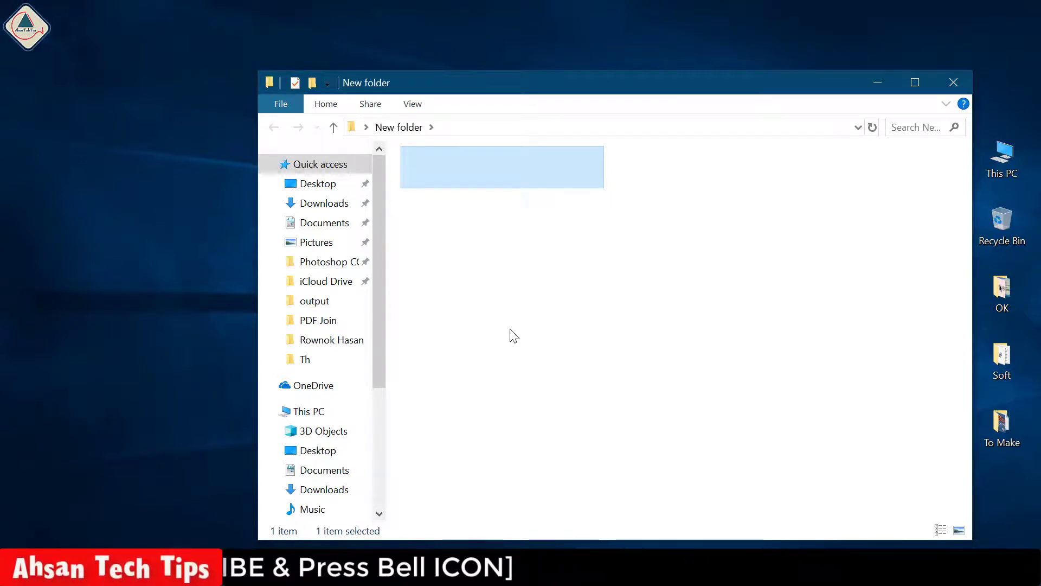
left_click(513, 297)
left_click_drag(400, 92, 584, 101)
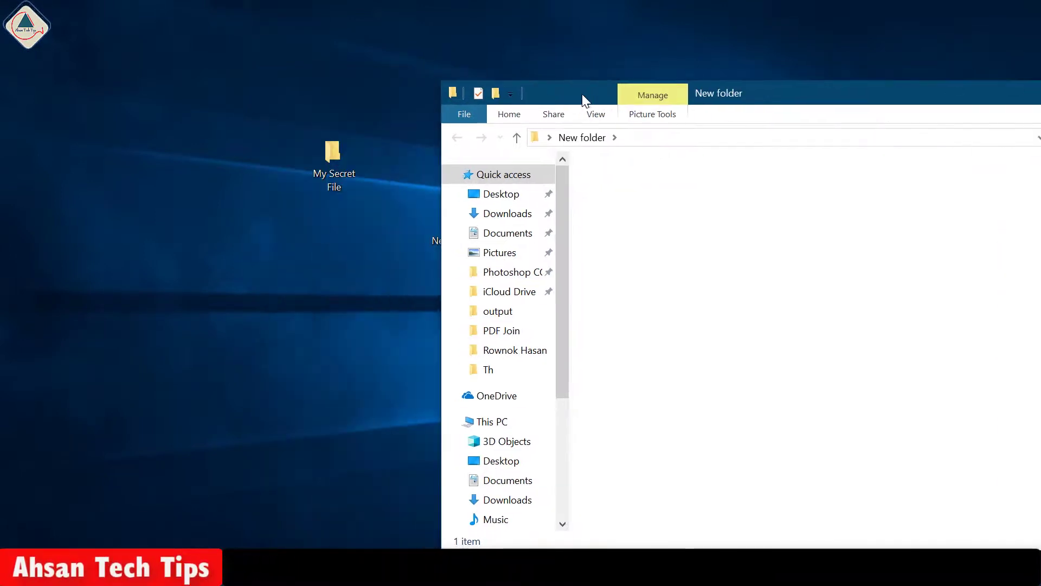
Cut My Secret File on the desktop
left_click(329, 157)
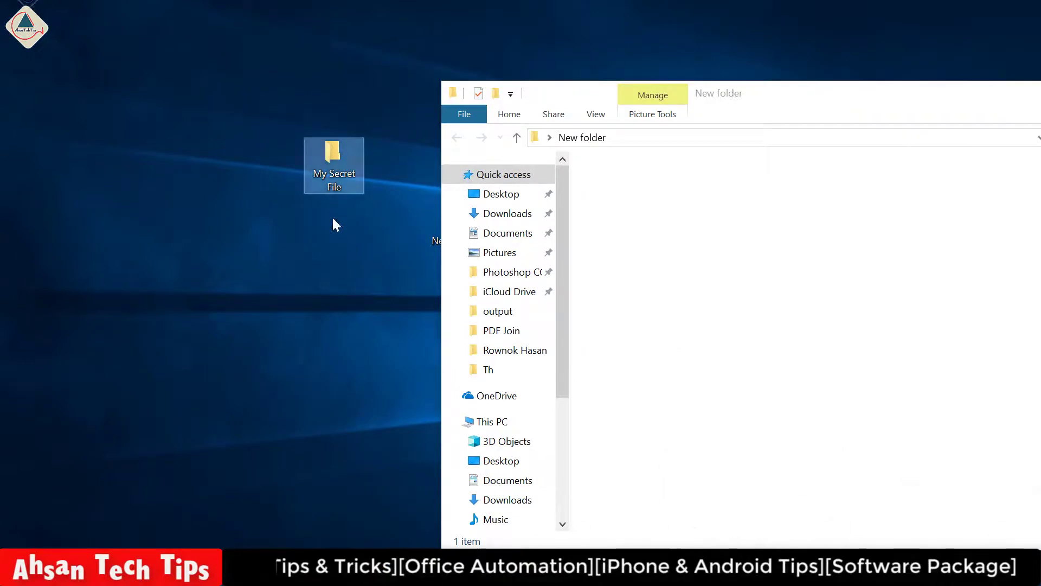
right_click(332, 167)
left_click(407, 431)
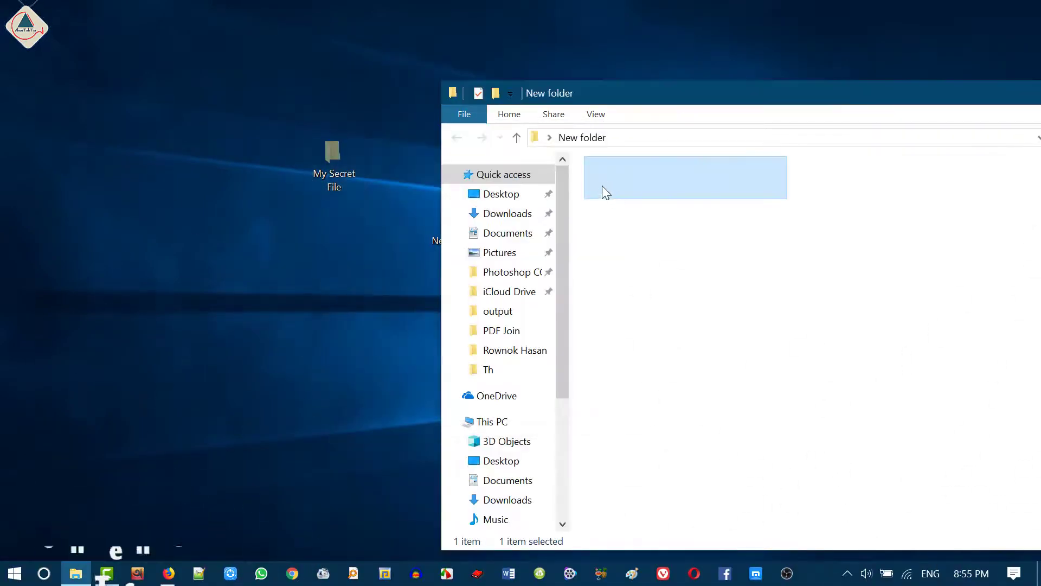
Cut the invisible folder inside New folder and try to paste it back into the same folder
right_click(602, 186)
left_click(640, 466)
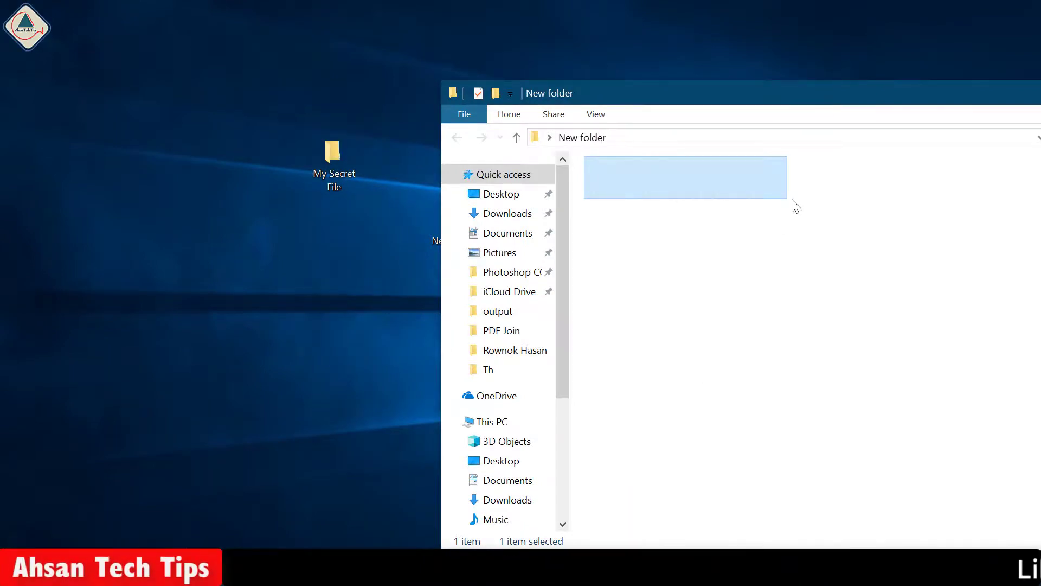
left_click_drag(817, 97, 422, 77)
right_click(441, 204)
left_click(487, 332)
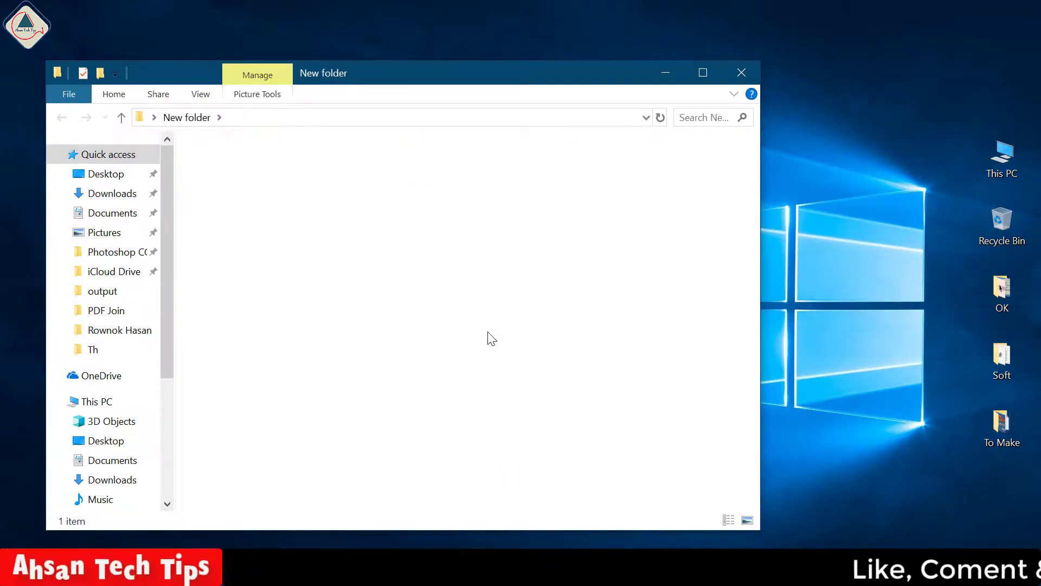